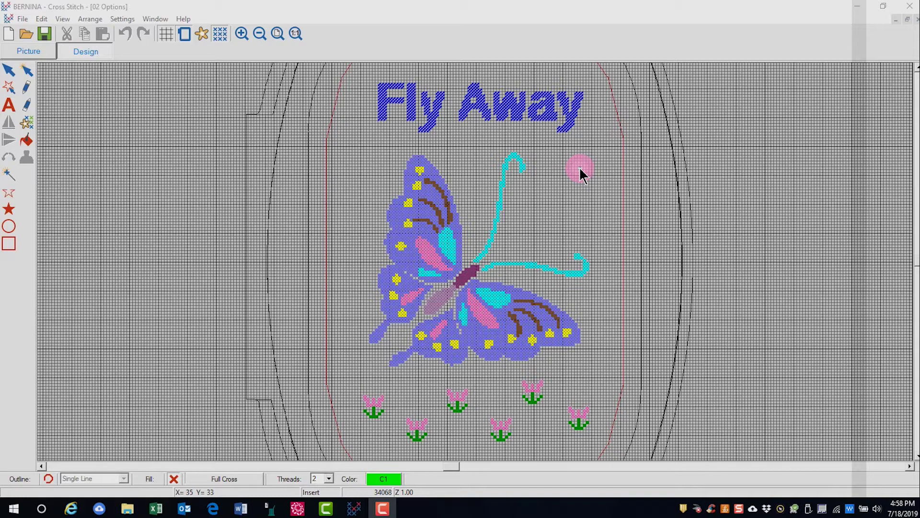
Step: Open the Options dialog from the Settings menu to see the Background settings
{"action": "left_click", "coordinate": [122, 19]}
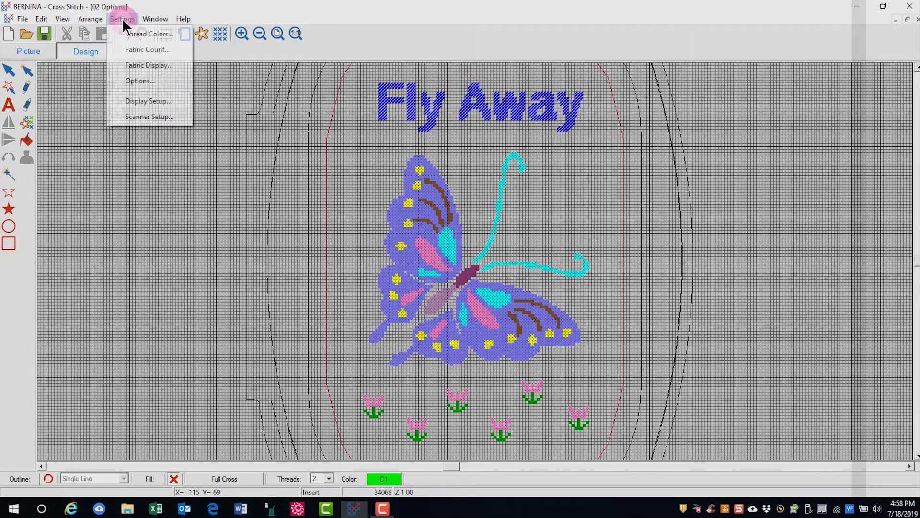
{"action": "left_click", "coordinate": [131, 81]}
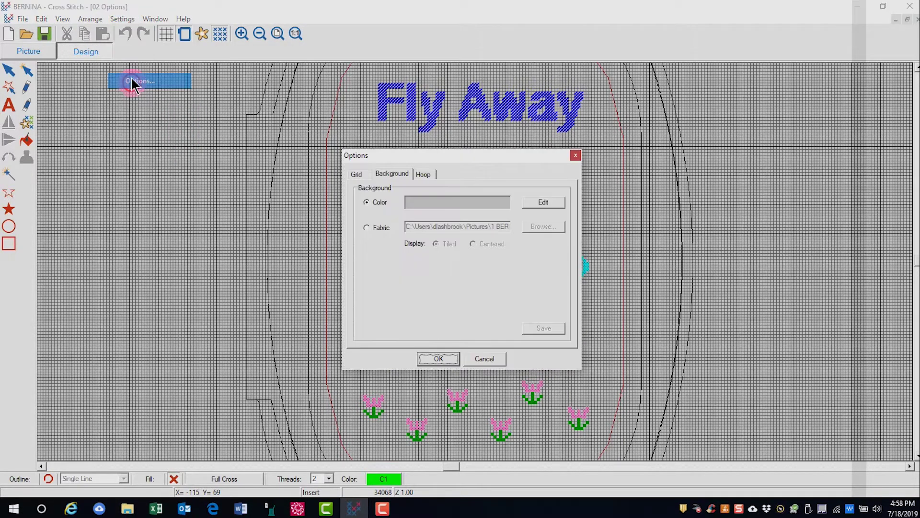
Step: Show the Grid settings, with major lines every 10 crosses
{"action": "left_click", "coordinate": [181, 34]}
{"action": "left_click", "coordinate": [367, 202]}
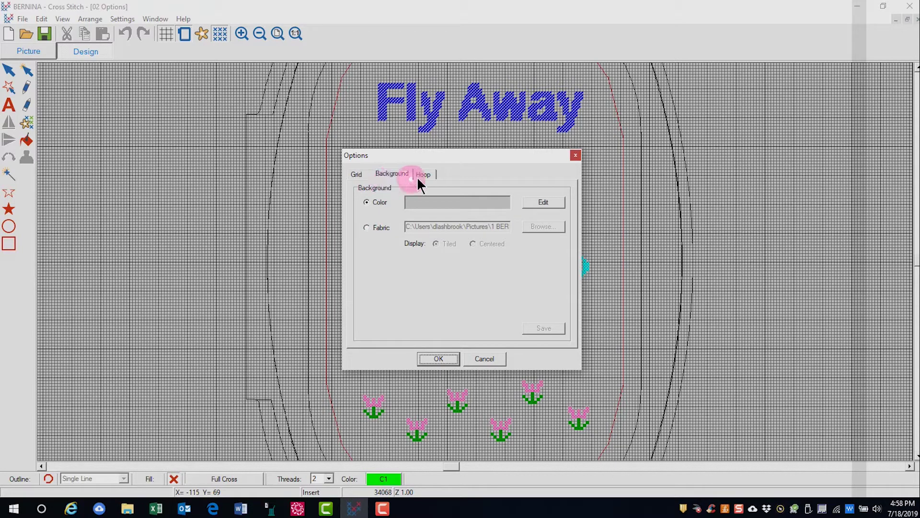
{"action": "left_click", "coordinate": [363, 175]}
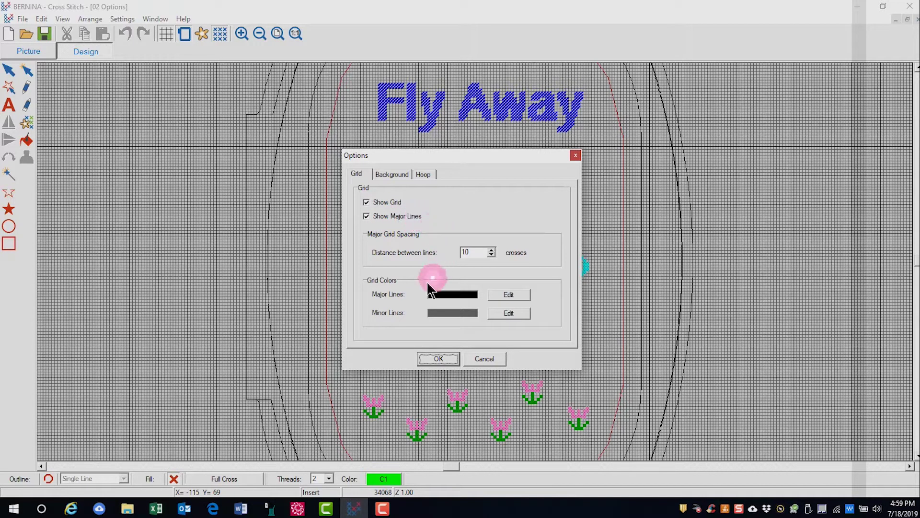
{"action": "left_click", "coordinate": [366, 203]}
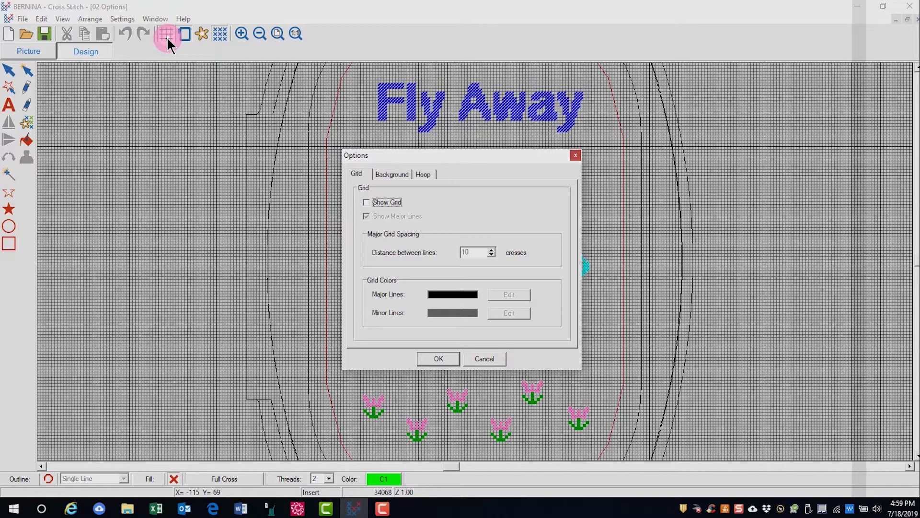
{"action": "left_click", "coordinate": [770, 10]}
{"action": "left_click", "coordinate": [363, 257]}
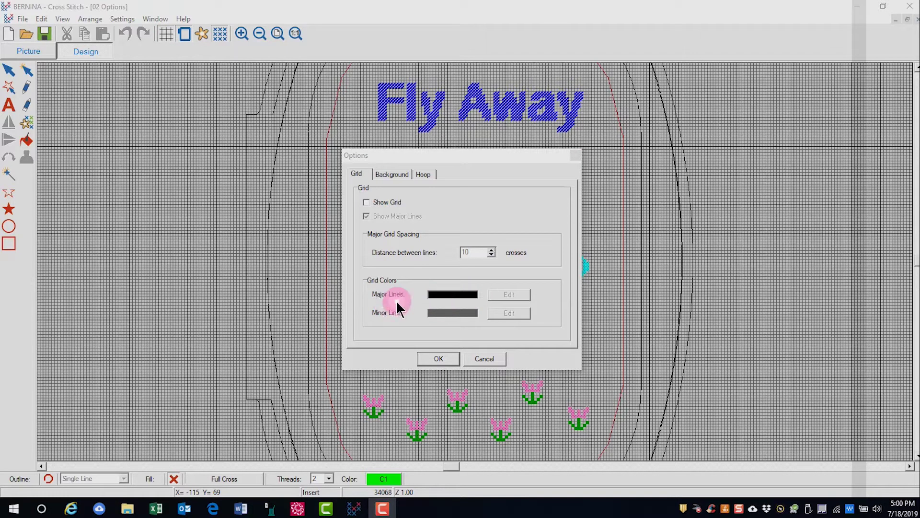
{"action": "left_click", "coordinate": [470, 300]}
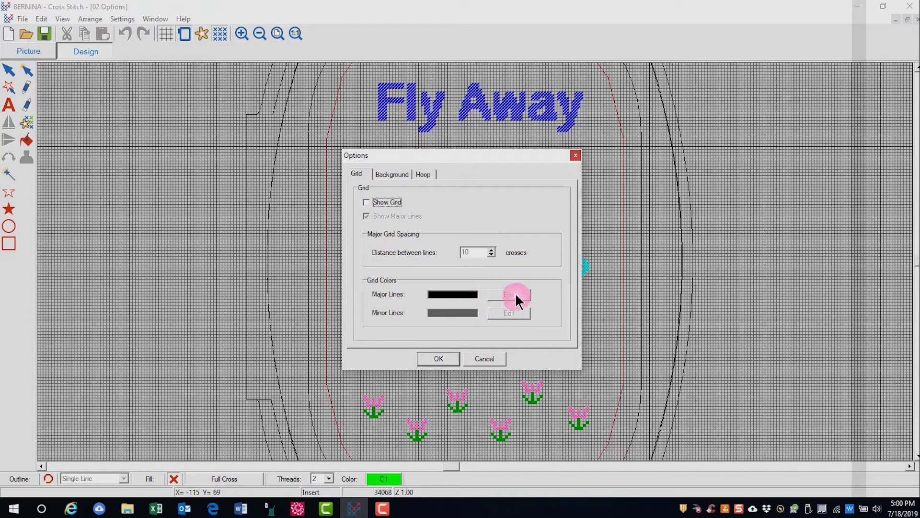
{"action": "key", "text": "space"}
{"action": "left_click", "coordinate": [511, 294]}
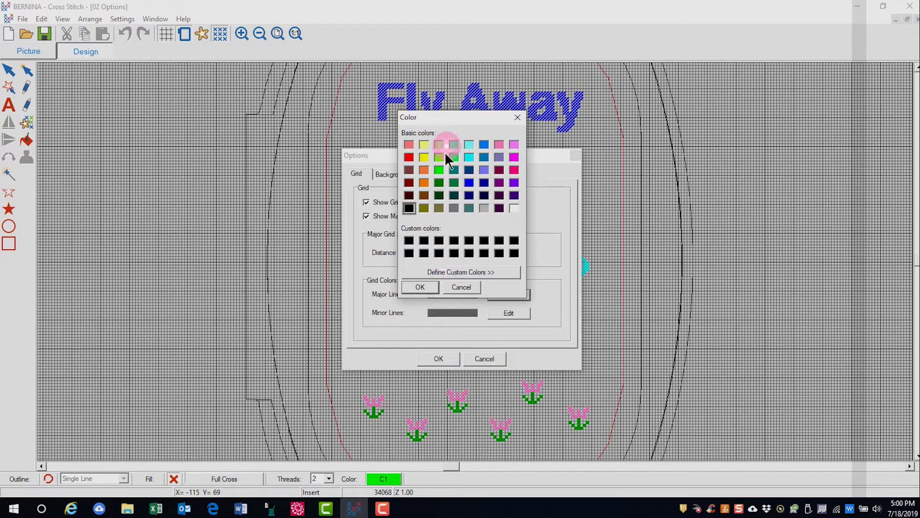
{"action": "left_click", "coordinate": [453, 287]}
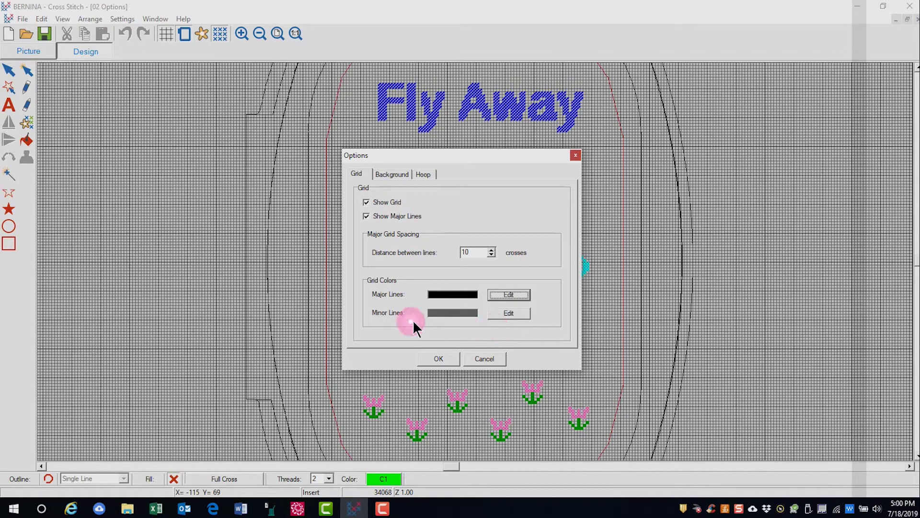
{"action": "left_click", "coordinate": [507, 313]}
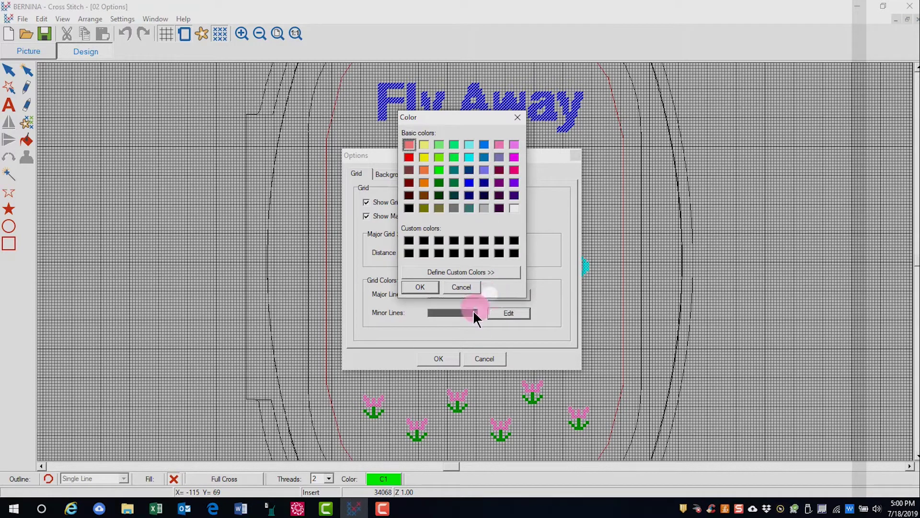
{"action": "left_click", "coordinate": [419, 285]}
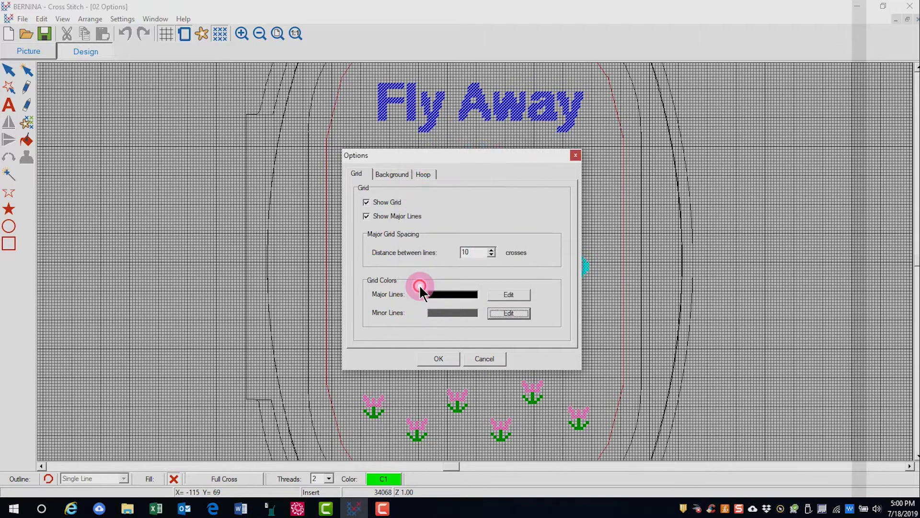
Step: Set the background to a solid colour and pick cyan from the colour swatches
{"action": "left_click", "coordinate": [400, 177]}
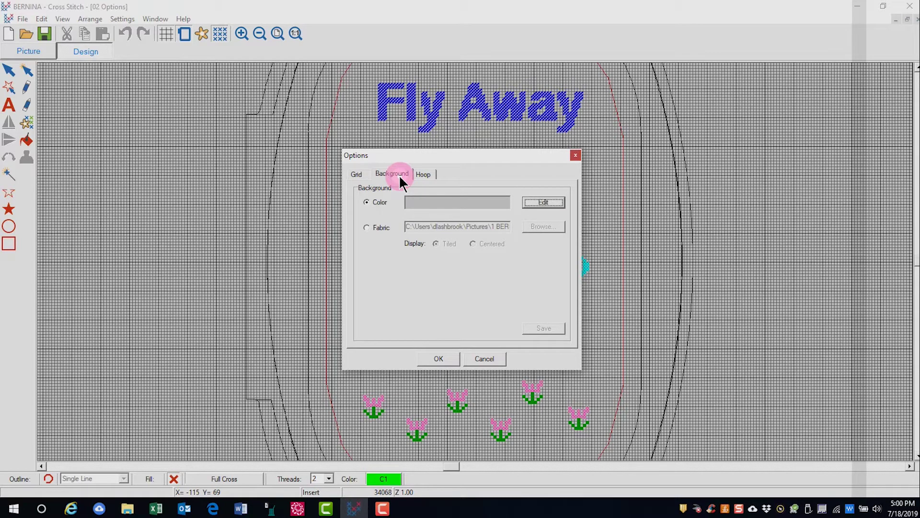
{"action": "left_click", "coordinate": [370, 207]}
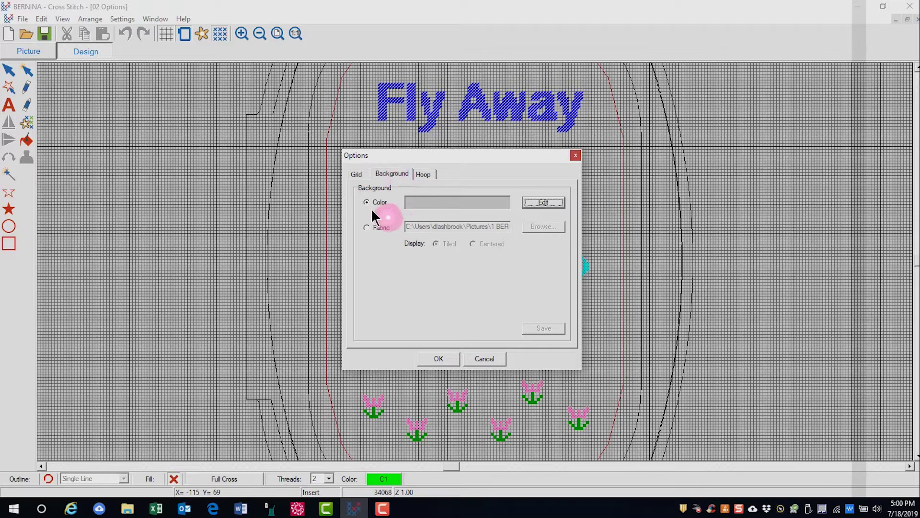
{"action": "left_click", "coordinate": [538, 205]}
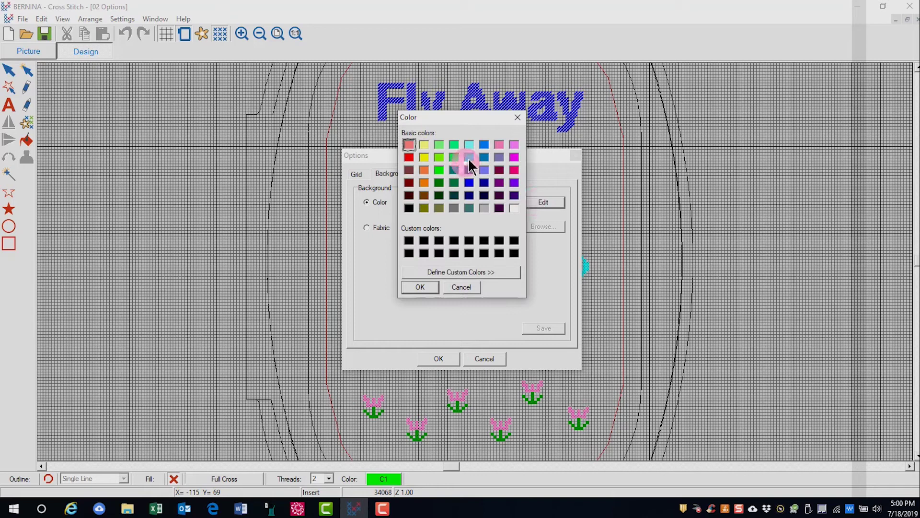
{"action": "left_click", "coordinate": [470, 157]}
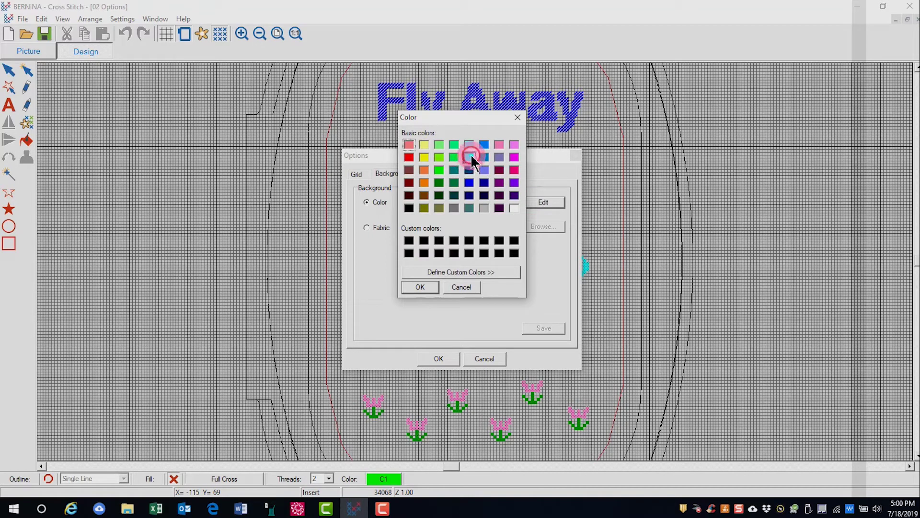
{"action": "left_click", "coordinate": [420, 286]}
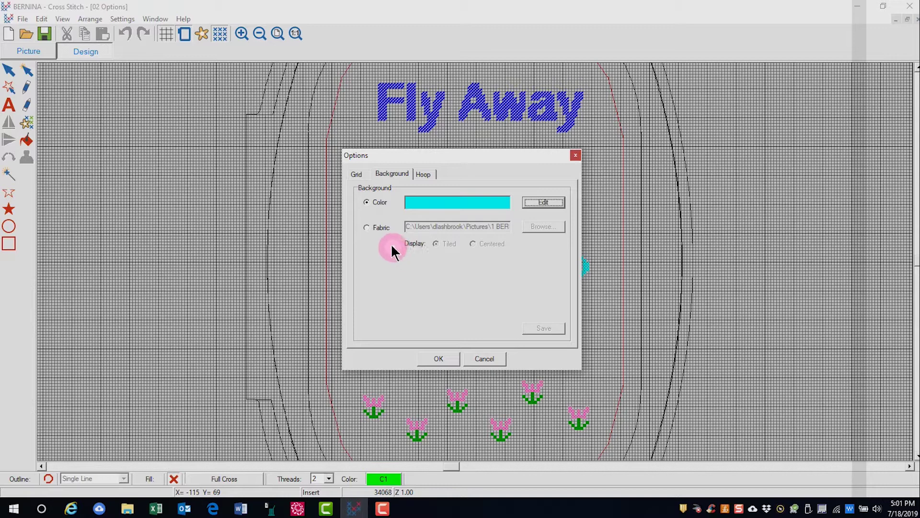
Step: Use the chambray.bmp fabric image as the background, displayed tiled
{"action": "left_click", "coordinate": [367, 227]}
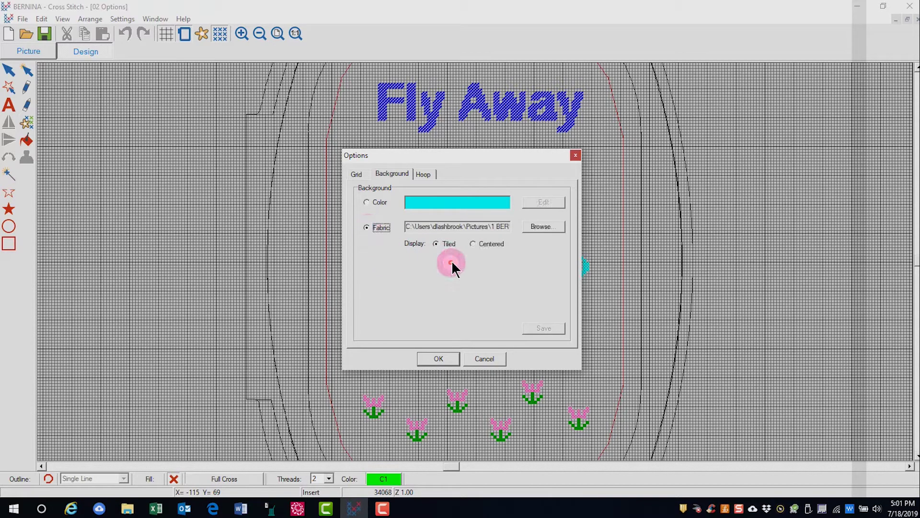
{"action": "left_click", "coordinate": [535, 226]}
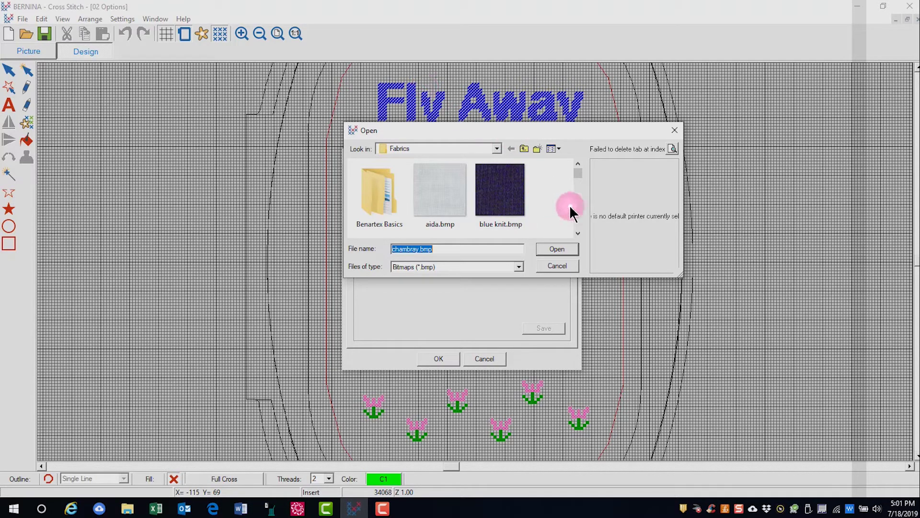
{"action": "left_click", "coordinate": [577, 234]}
{"action": "left_click", "coordinate": [577, 233]}
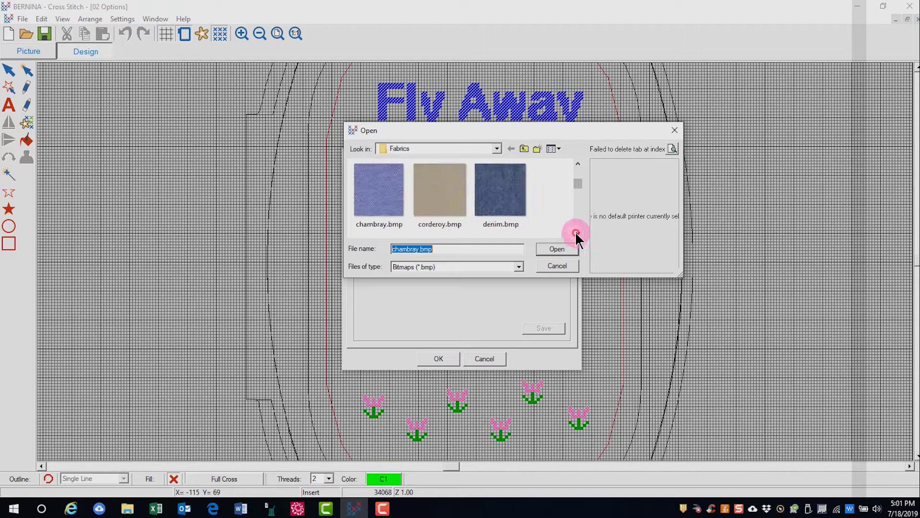
{"action": "left_click", "coordinate": [383, 218]}
{"action": "left_click", "coordinate": [549, 249]}
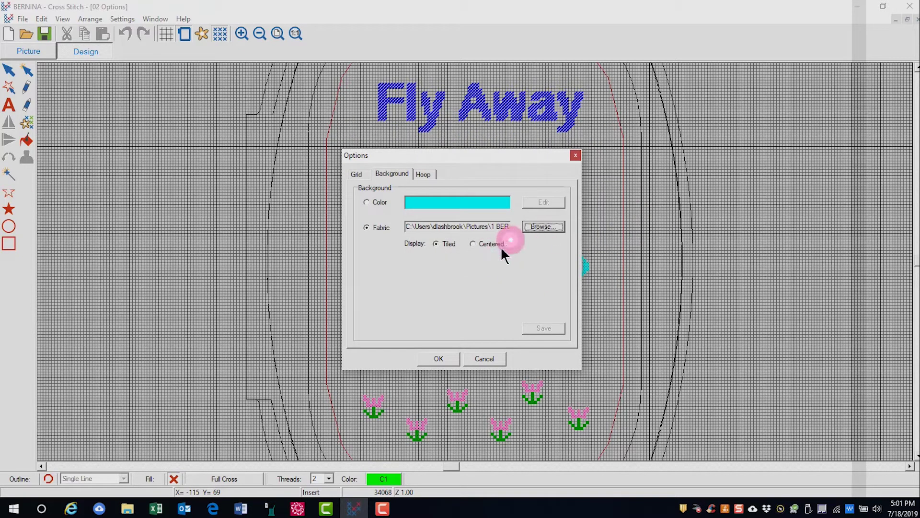
{"action": "left_click", "coordinate": [440, 363]}
{"action": "left_click", "coordinate": [423, 174]}
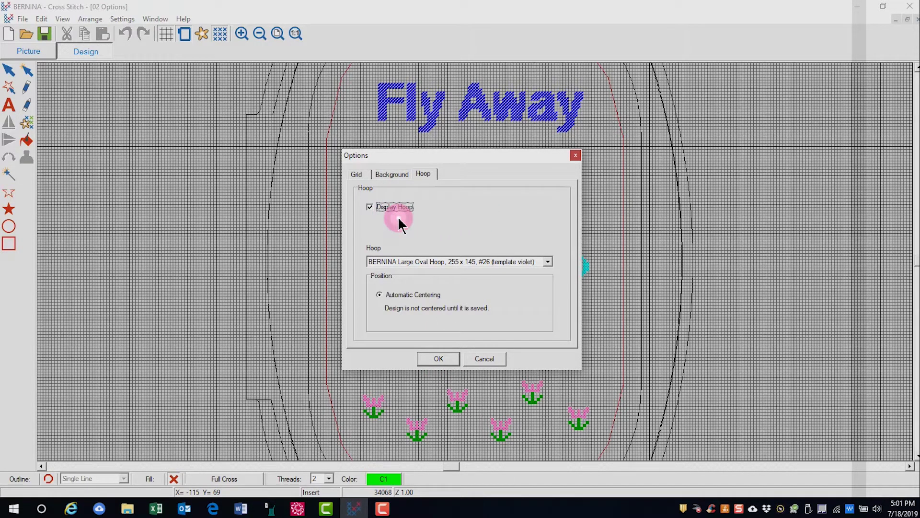
Step: Keep BERNINA Large Oval Hoop 255 x 145, #26 as the displayed hoop
{"action": "left_click", "coordinate": [547, 261]}
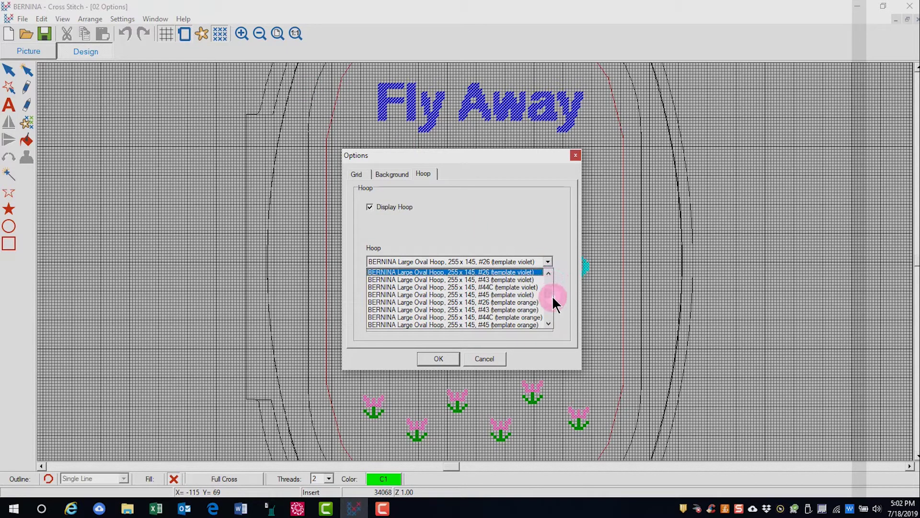
{"action": "left_click_drag", "start_coordinate": [553, 302], "coordinate": [547, 261]}
{"action": "left_click", "coordinate": [547, 260]}
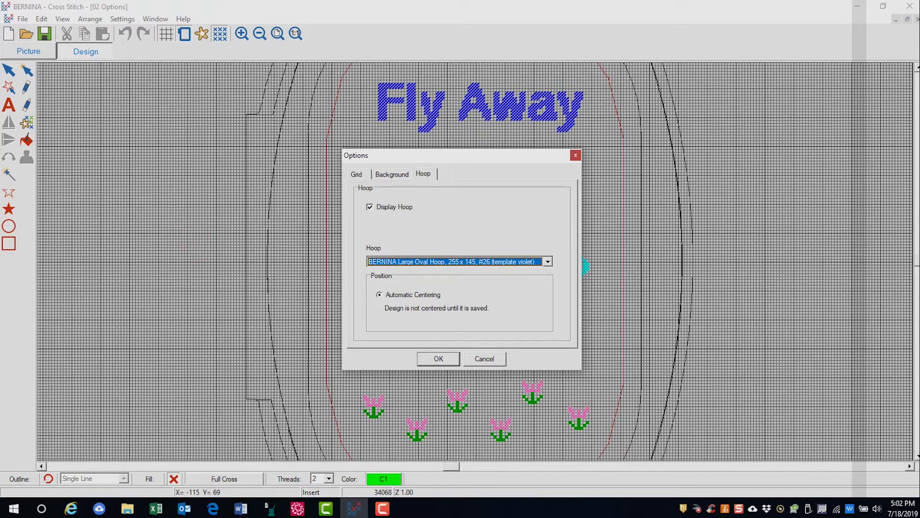
{"action": "key", "text": "alt+Tab"}
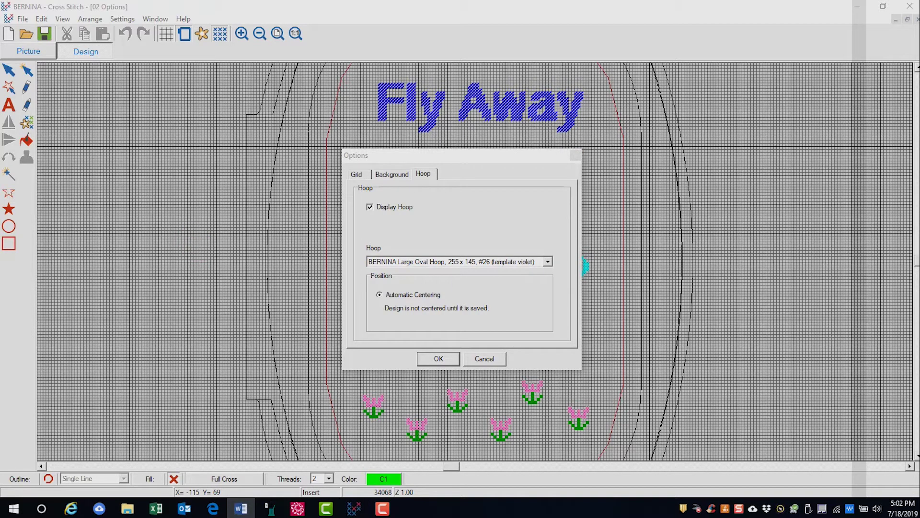
Step: Apply the background and hoop options so the design shows on tiled chambray
{"action": "left_click", "coordinate": [450, 357]}
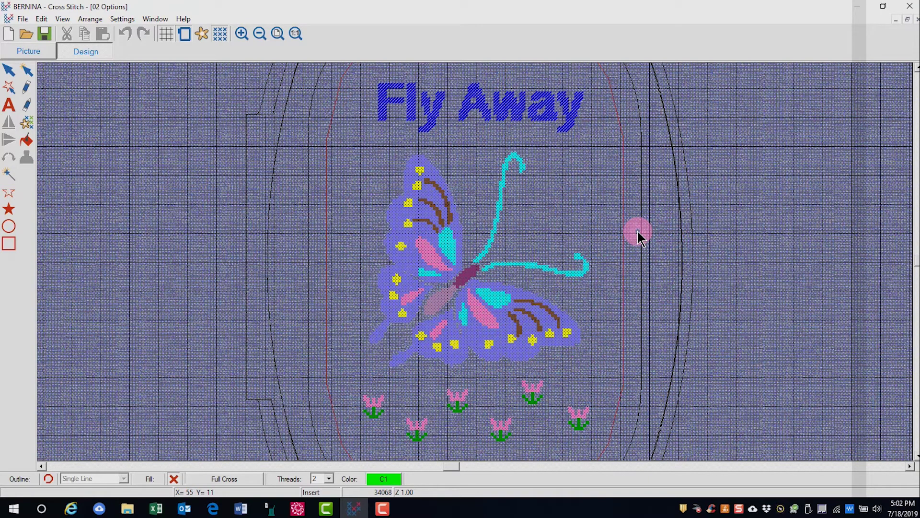
{"action": "left_click", "coordinate": [126, 19]}
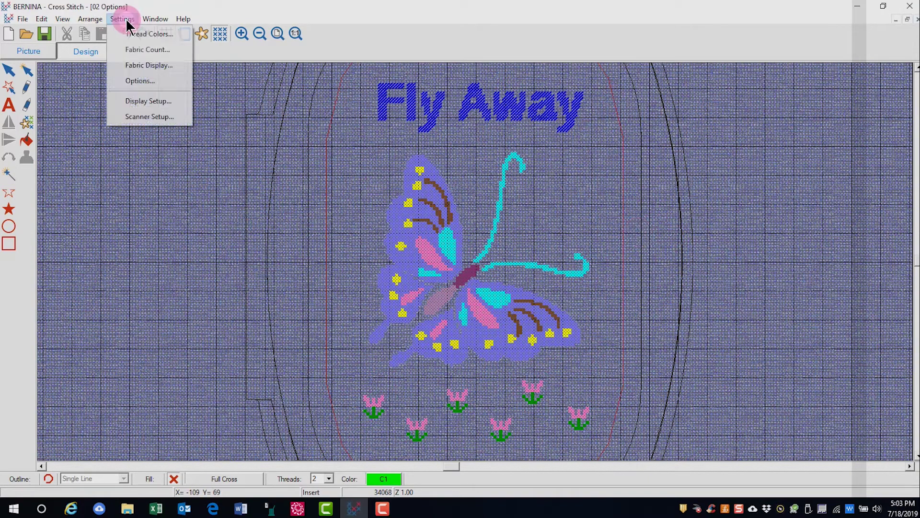
Step: Change the fabric count from 18.0 to 14 stitches per inch
{"action": "left_click", "coordinate": [138, 52]}
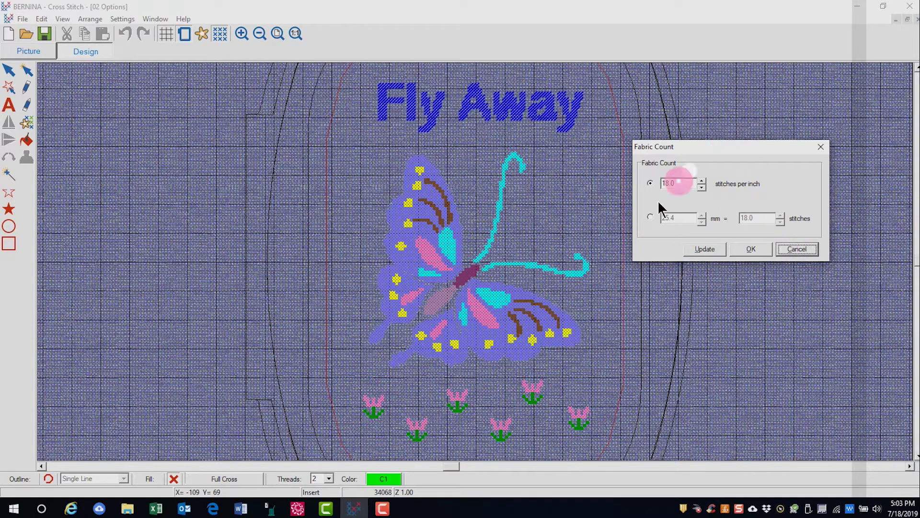
{"action": "left_click_drag", "start_coordinate": [675, 183], "coordinate": [641, 180]}
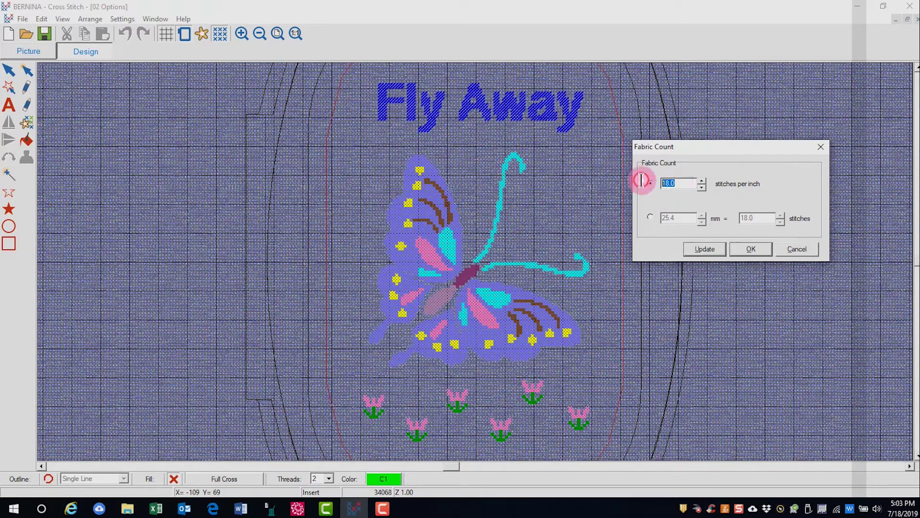
{"action": "type", "text": "14"}
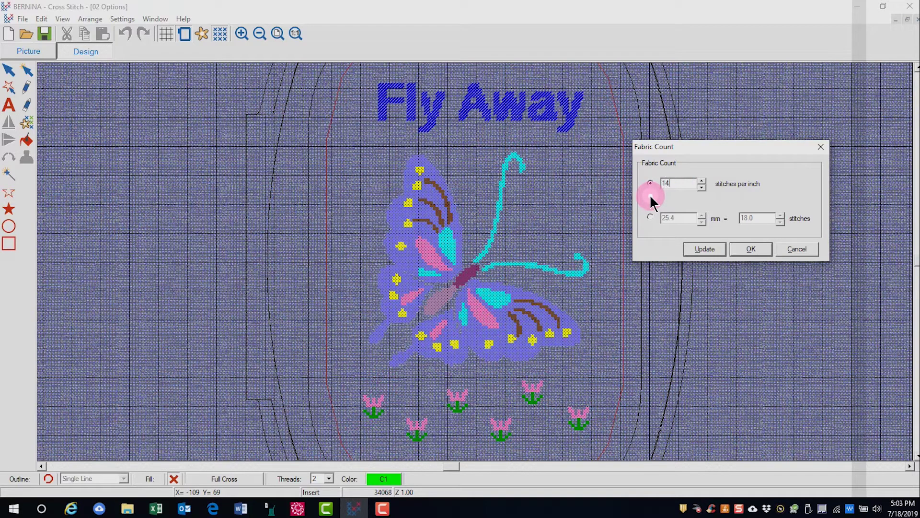
{"action": "left_click", "coordinate": [709, 248]}
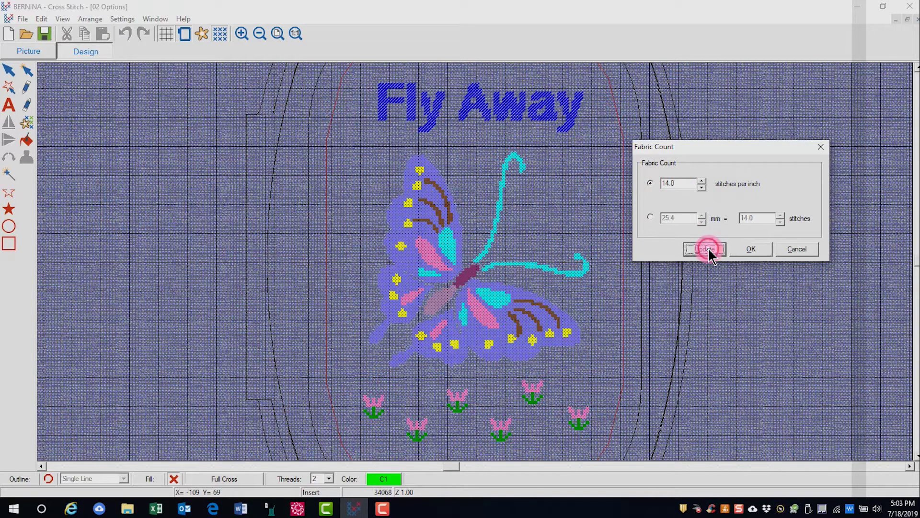
{"action": "left_click", "coordinate": [744, 248]}
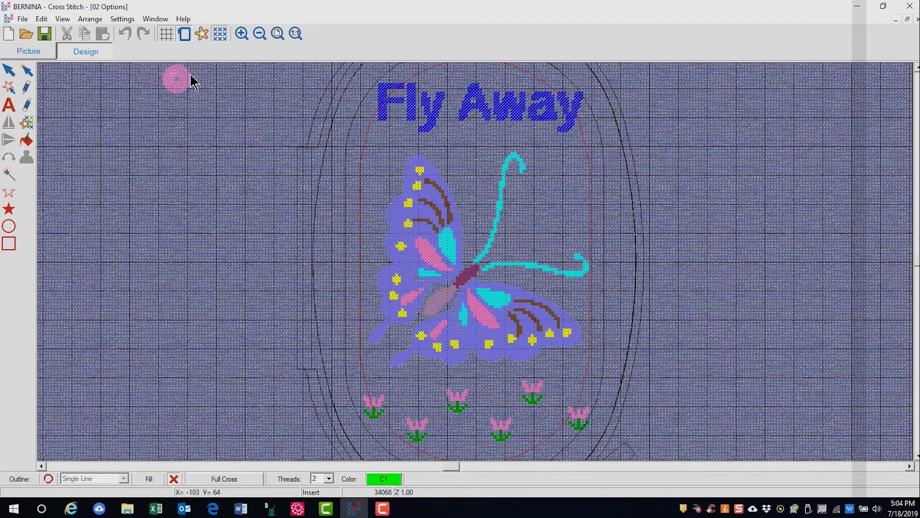
Step: Change the fabric count from 14.0 back to 18 stitches per inch
{"action": "left_click", "coordinate": [121, 19]}
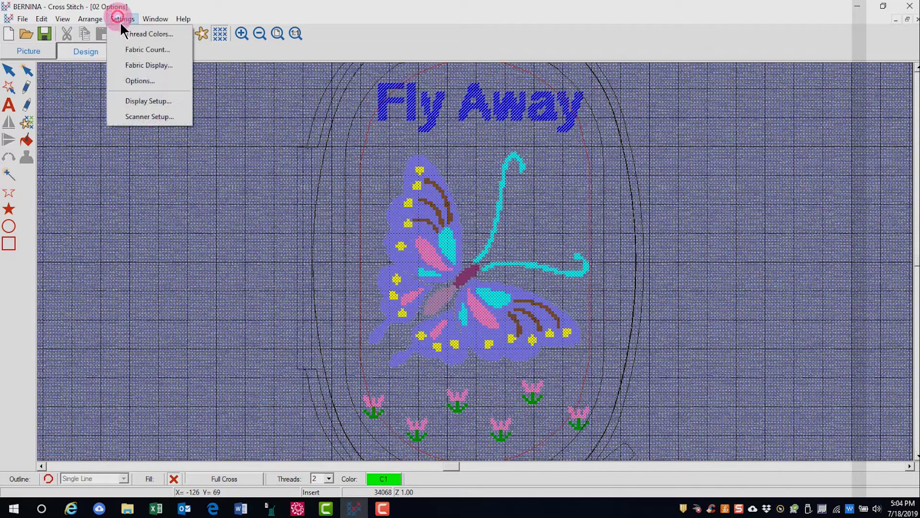
{"action": "left_click", "coordinate": [137, 50]}
{"action": "left_click", "coordinate": [684, 184]}
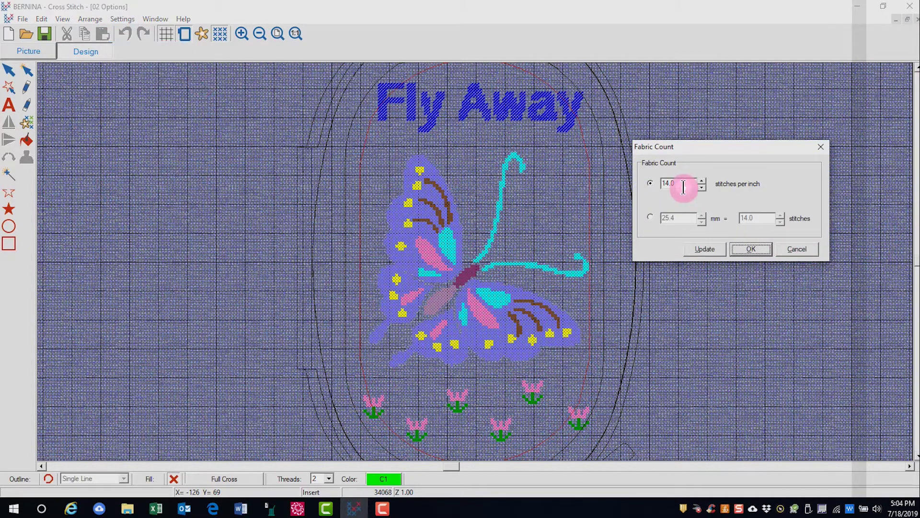
{"action": "left_click_drag", "start_coordinate": [685, 184], "coordinate": [653, 179]}
{"action": "type", "text": "1"}
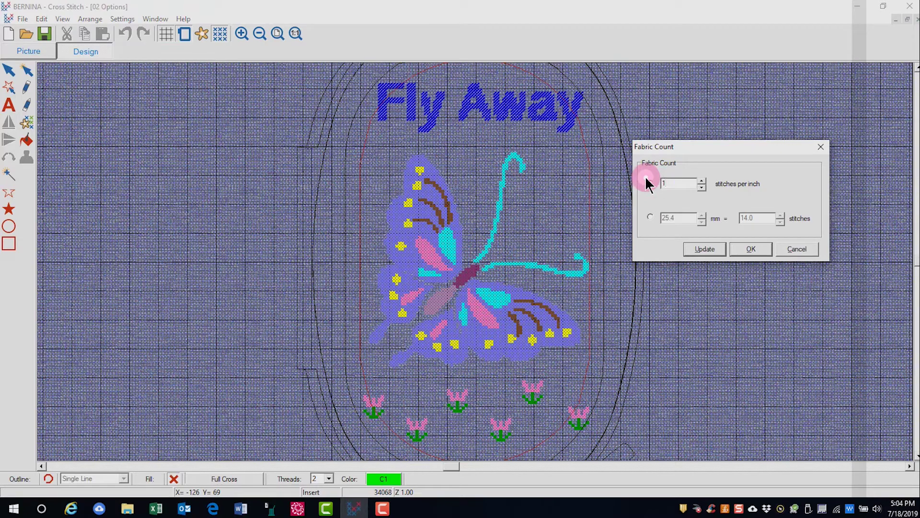
{"action": "type", "text": "8"}
{"action": "left_click", "coordinate": [699, 249]}
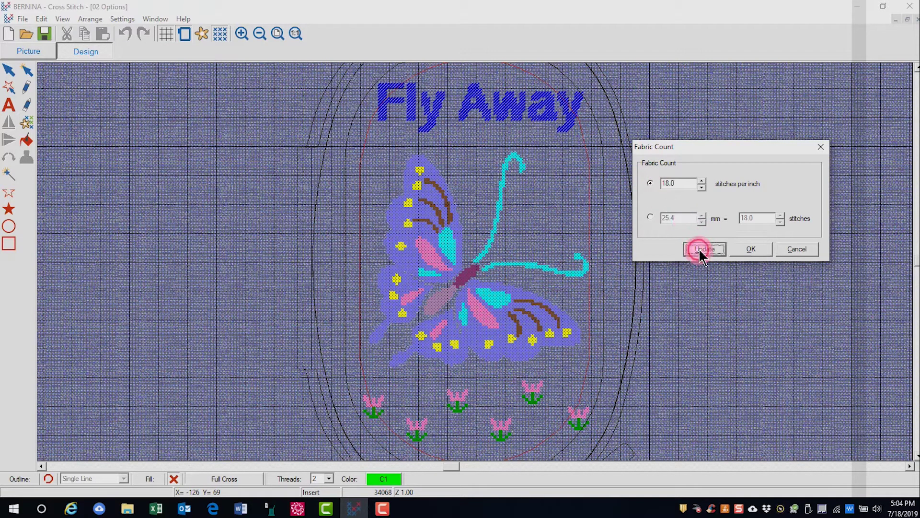
{"action": "left_click", "coordinate": [746, 249]}
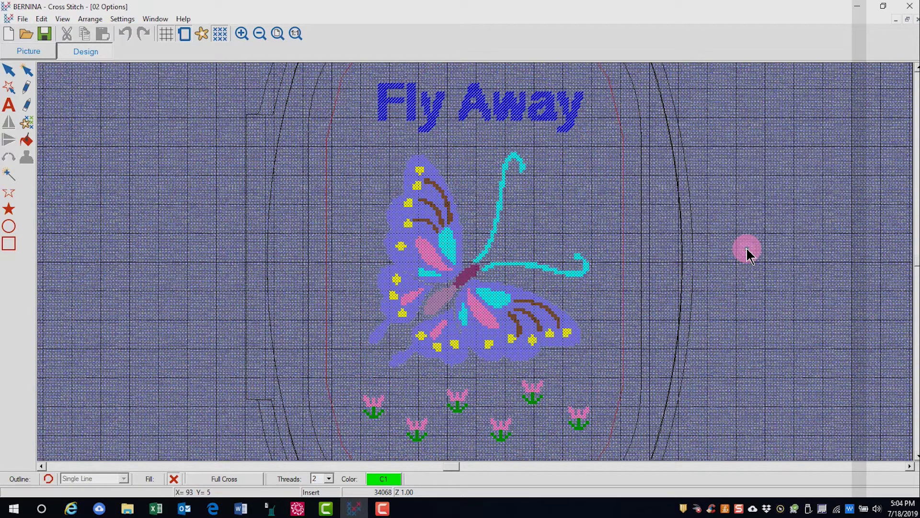